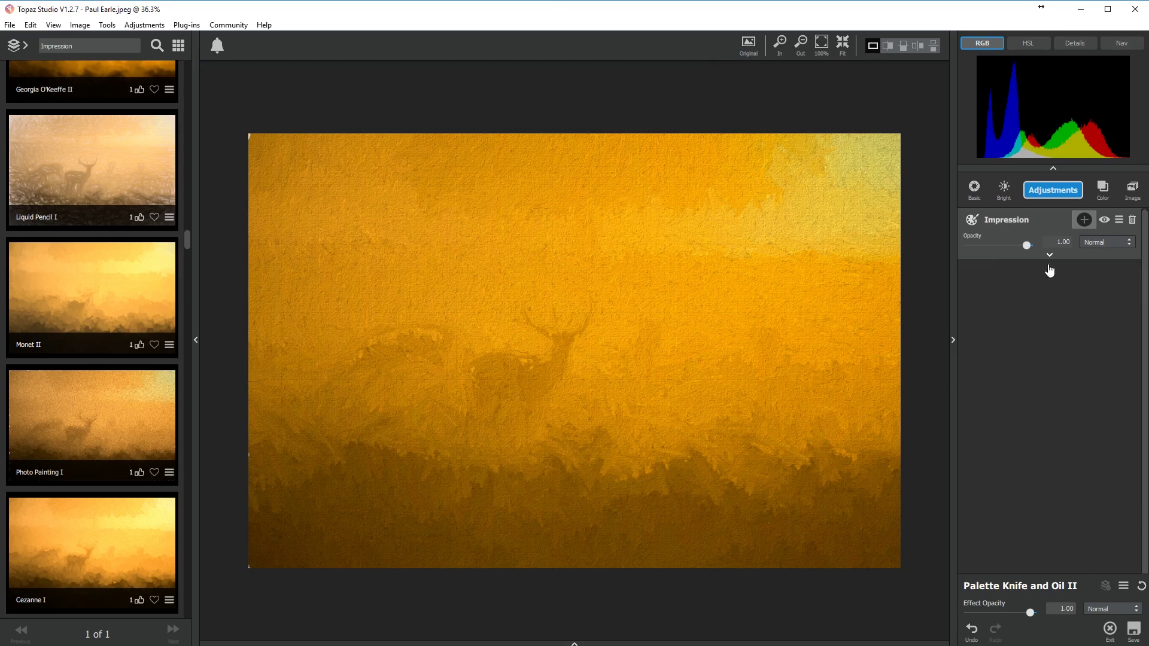
pyautogui.scroll(-1, 989, 225)
pyautogui.moveTo(1033, 420)
pyautogui.mouseDown()
pyautogui.moveTo(992, 425)
pyautogui.moveTo(1057, 398)
pyautogui.mouseUp()
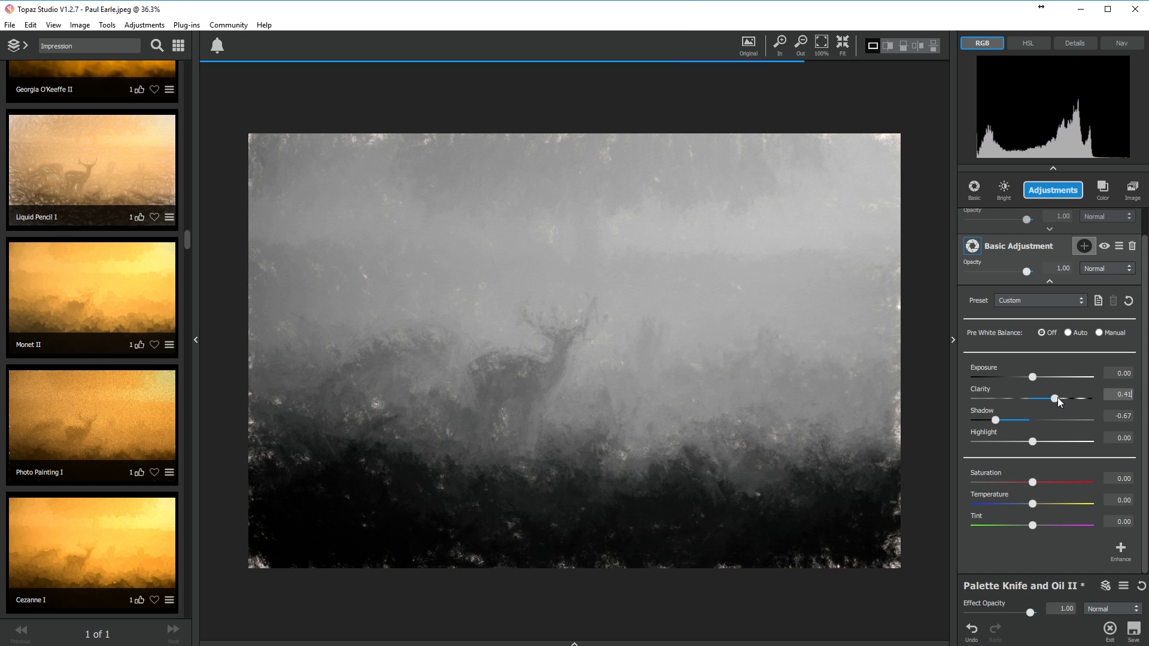
# Expand the deer painting's Impression layer and set Number of Strokes to High
pyautogui.click(1049, 280)
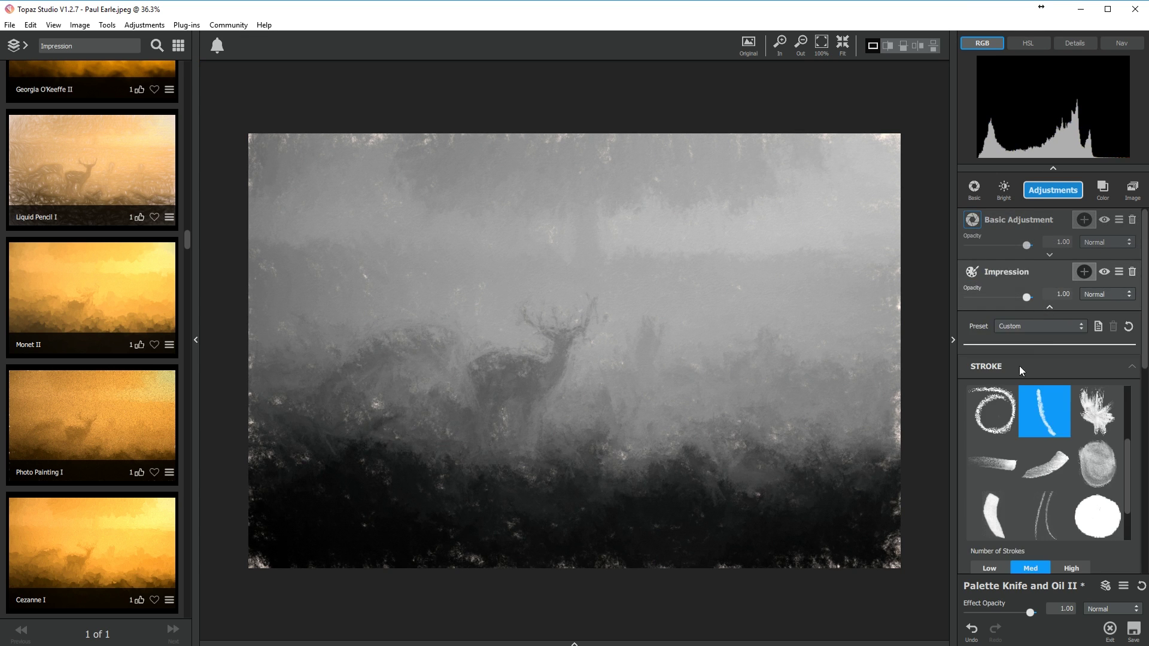
pyautogui.scroll(-4, 1123, 445)
pyautogui.click(1072, 420)
pyautogui.moveTo(1014, 475); pyautogui.dragTo(1030, 474)
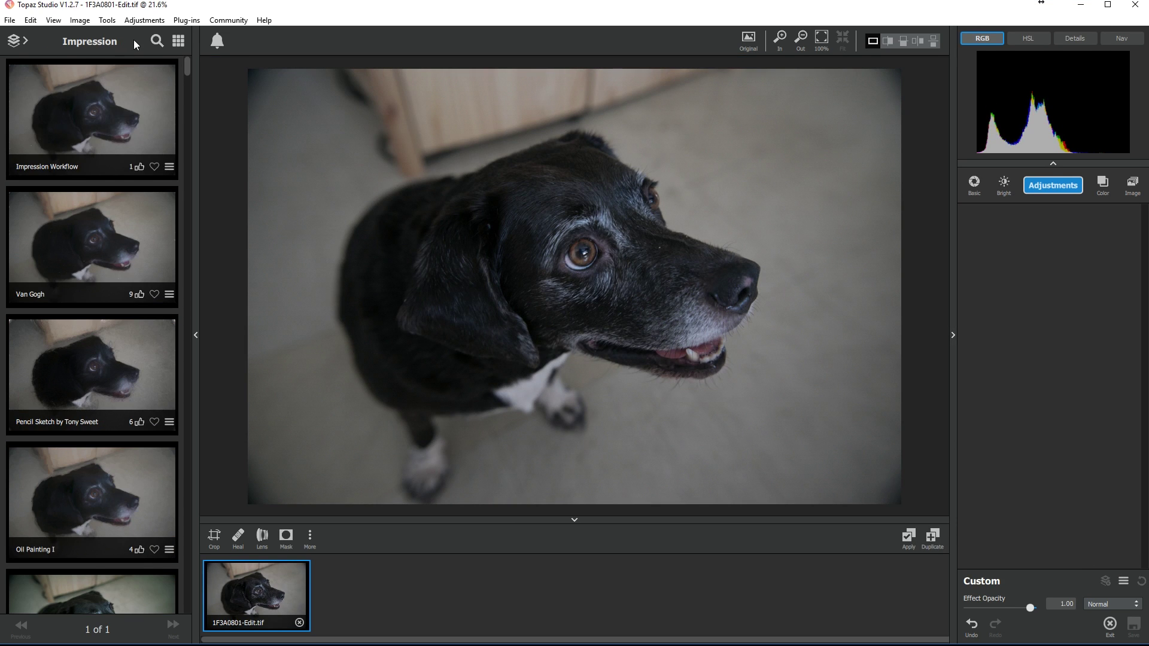
# Add the Impression adjustment to the dog photo from the Adjustments list
pyautogui.click(13, 42)
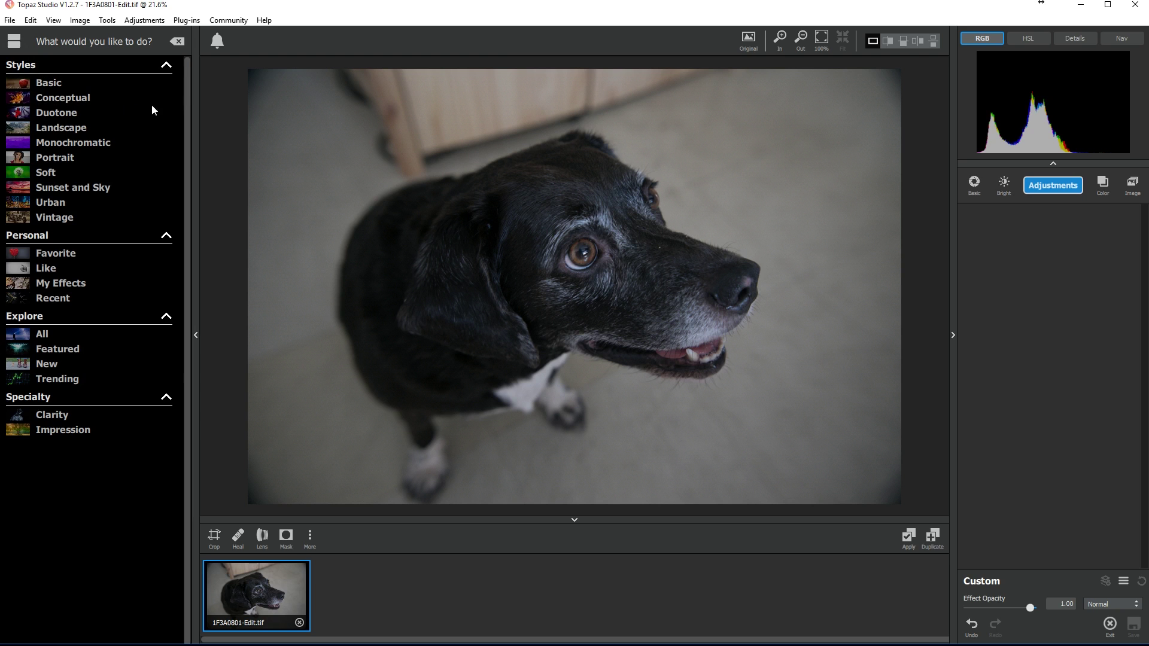
pyautogui.click(1045, 191)
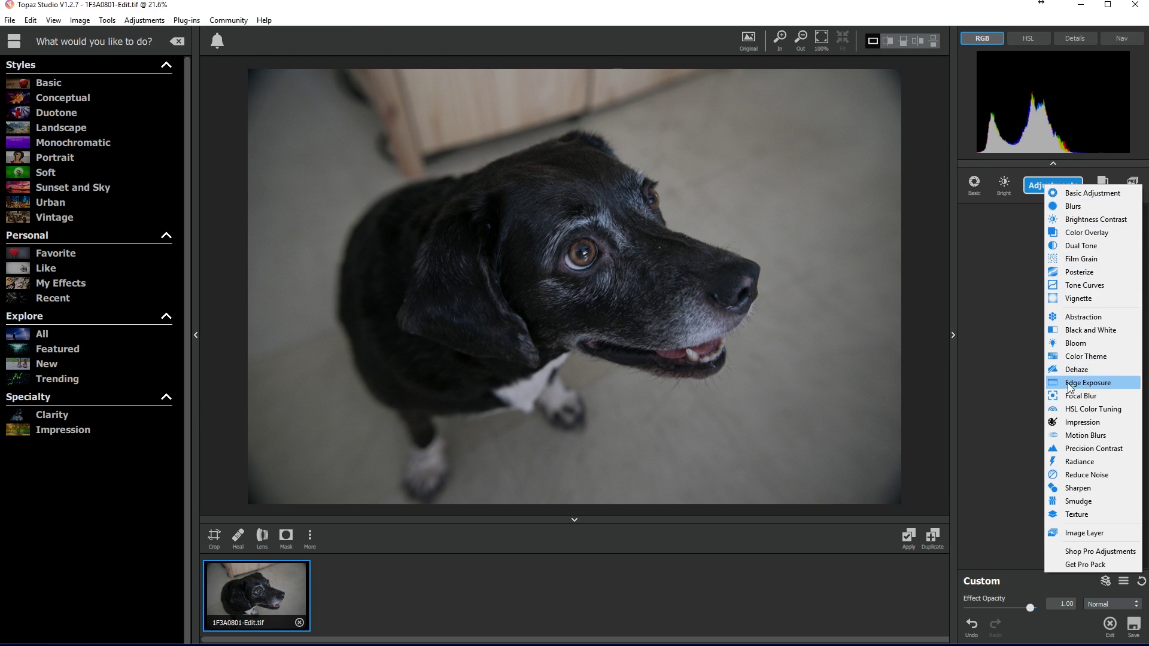
pyautogui.click(1066, 421)
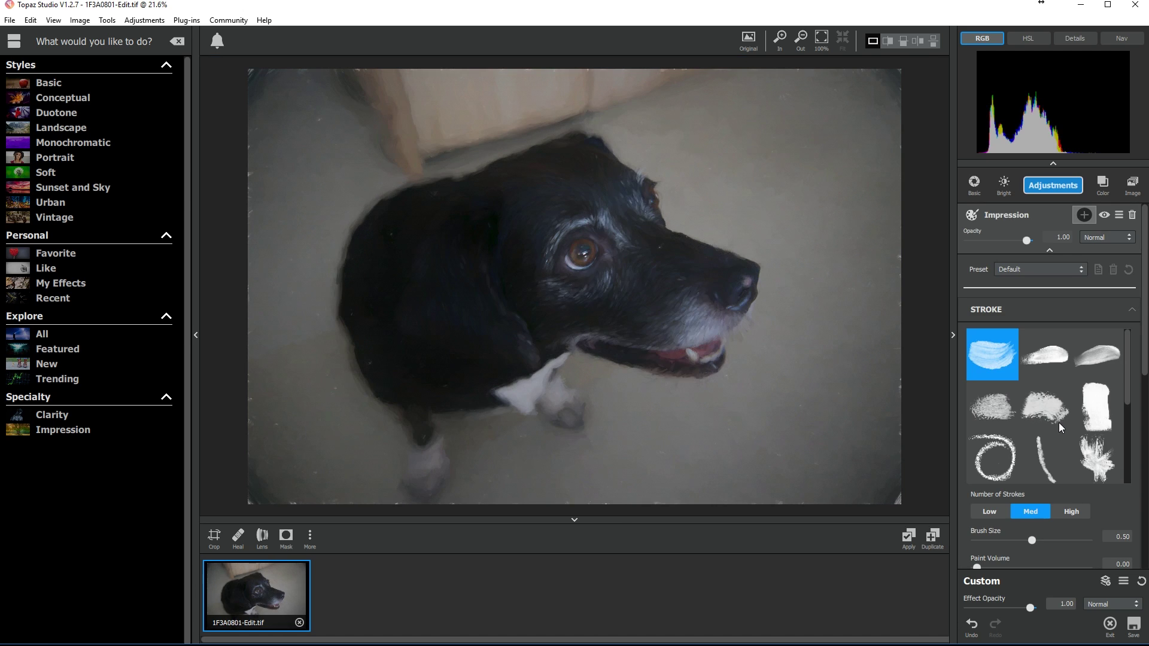
# Choose a brush stroke style with High strokes and an Original background type
pyautogui.click(1097, 356)
pyautogui.scroll(-2, 1046, 404)
pyautogui.click(1071, 510)
pyautogui.moveTo(1144, 287); pyautogui.dragTo(1143, 530)
pyautogui.click(1059, 512)
pyautogui.click(1024, 486)
pyautogui.scroll(1, 1025, 486)
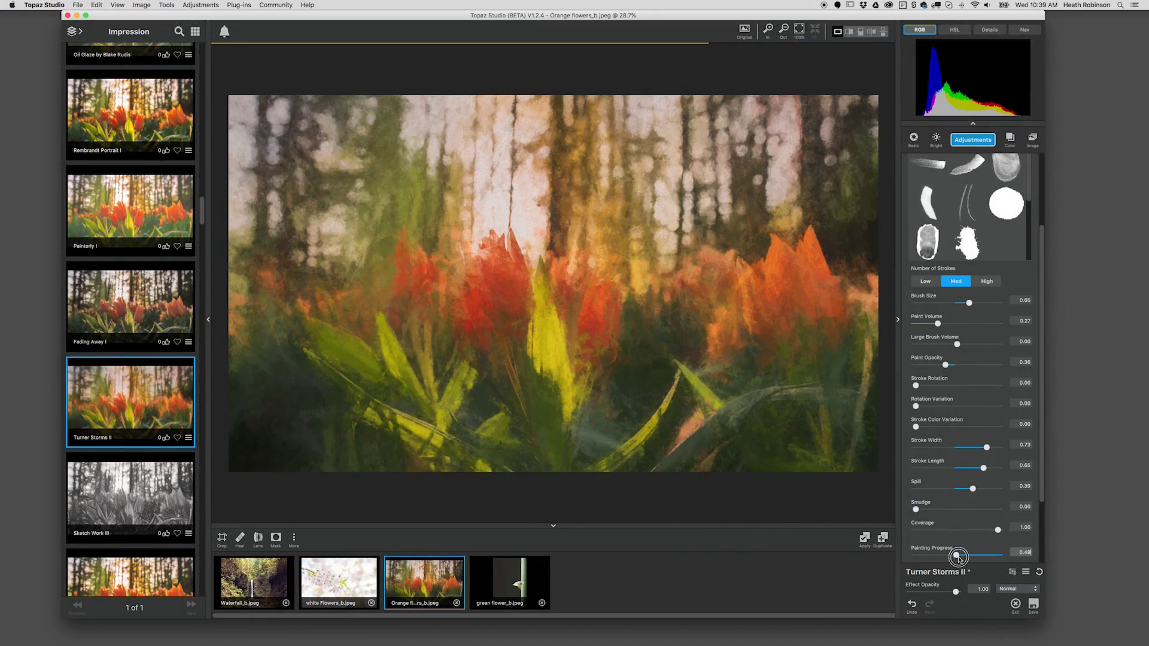
# Raise Painting Progress to about 0.86, step it down to 0, then partly back up
pyautogui.moveTo(957, 557); pyautogui.dragTo(994, 557)
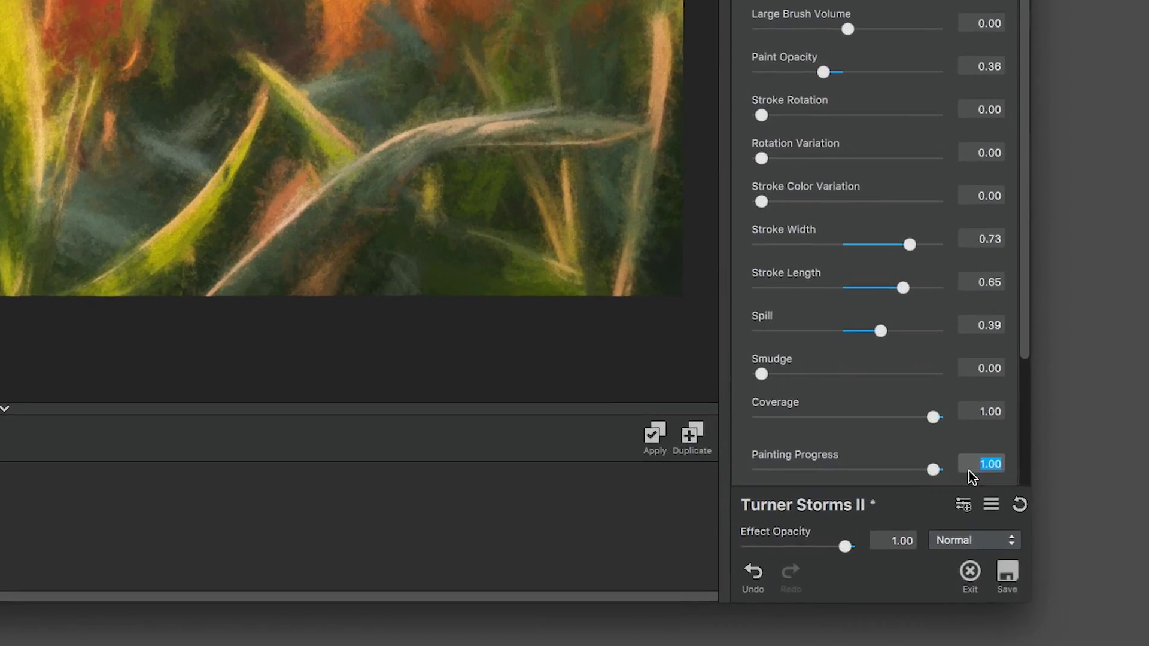
pyautogui.click(1016, 553)
pyautogui.press('Down')
pyautogui.press('Down')
pyautogui.press('Down')
pyautogui.press('Down')
pyautogui.press('Down')
pyautogui.press('Down')
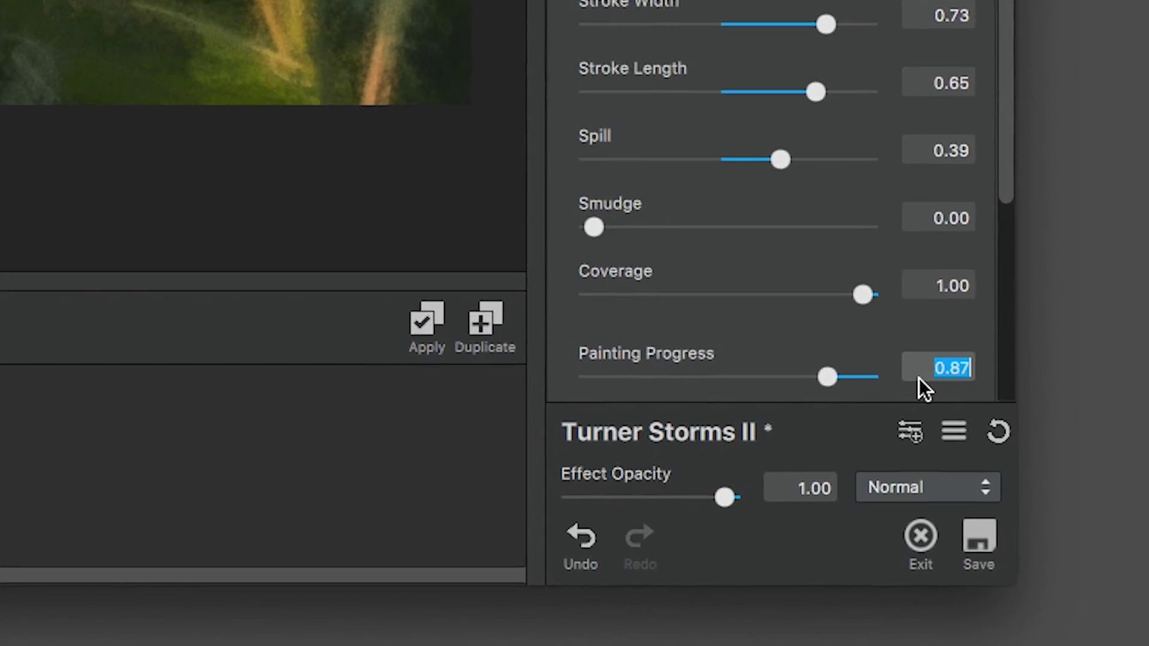
pyautogui.press('Down')
pyautogui.press('Down')
pyautogui.press('Down')
pyautogui.press('Down')
pyautogui.press('Down')
pyautogui.press('Down')
pyautogui.press('Down')
pyautogui.press('Down')
pyautogui.press('Down')
pyautogui.press('Down')
pyautogui.press('Down')
pyautogui.press('Down')
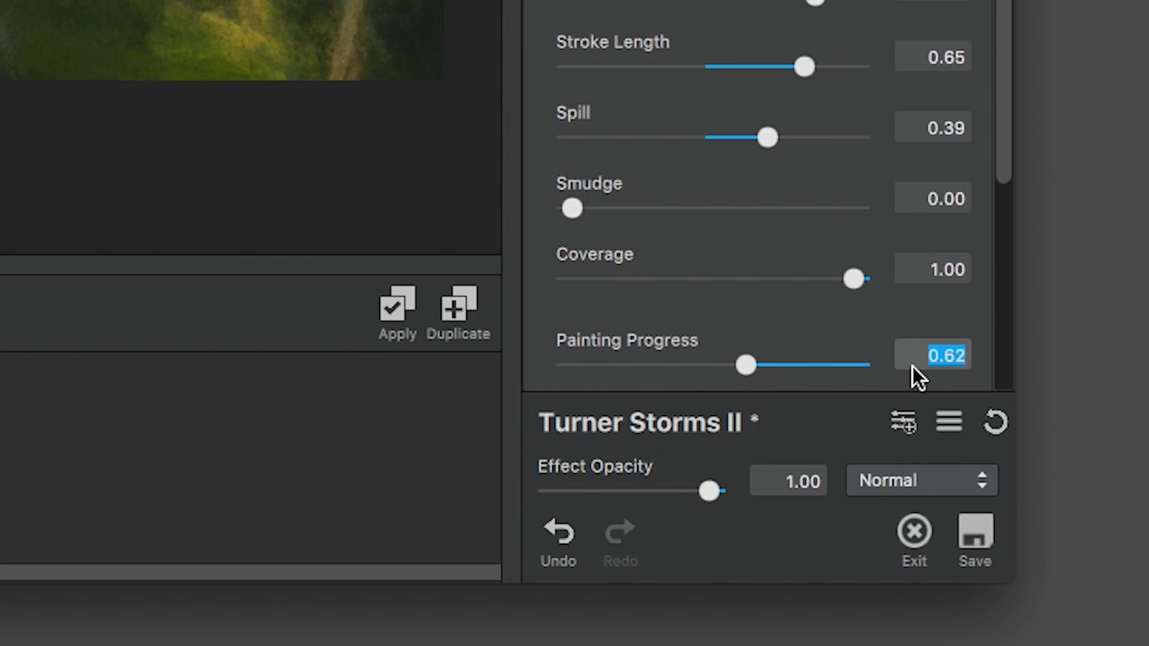
pyautogui.press('Down')
pyautogui.press('Down')
pyautogui.press('Down')
pyautogui.press('Down')
pyautogui.press('Down')
pyautogui.press('Down')
pyautogui.press('Down')
pyautogui.press('Down')
pyautogui.press('Down')
pyautogui.press('Down')
pyautogui.press('Down')
pyautogui.press('Down')
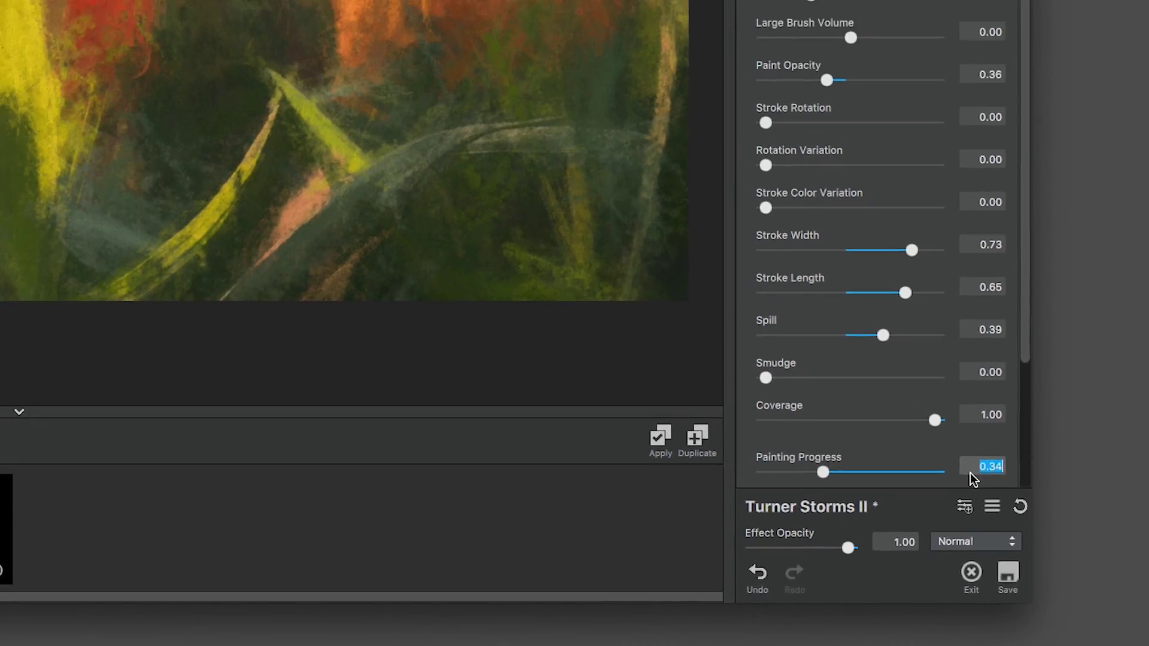
pyautogui.press('Down')
pyautogui.press('Down')
pyautogui.press('Down')
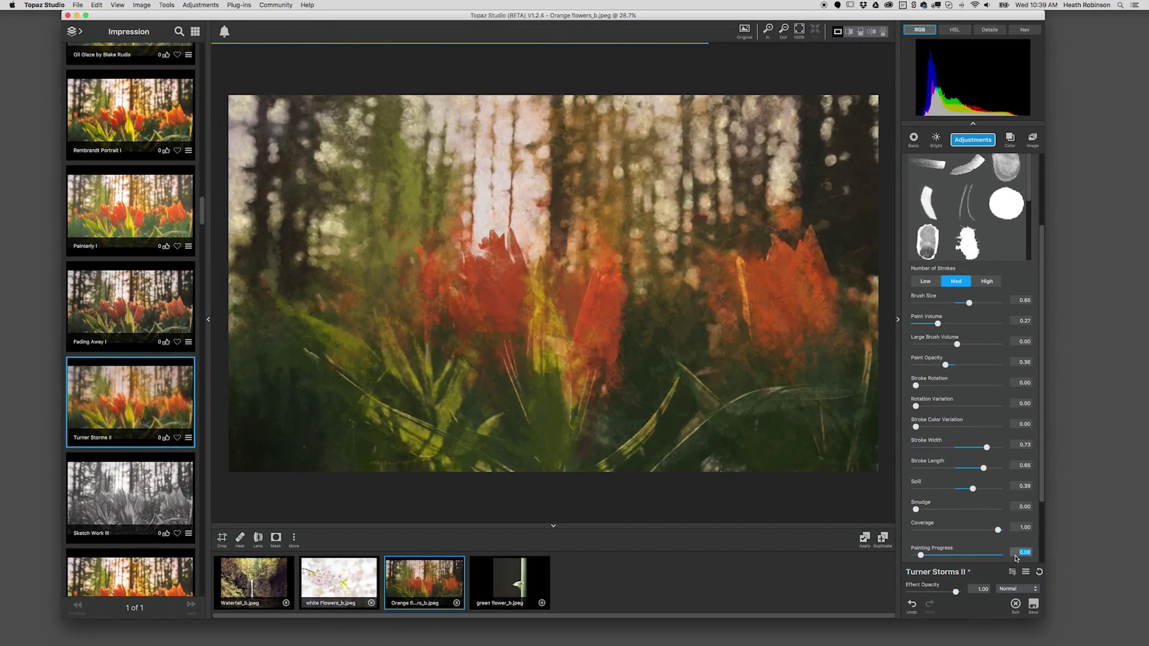
pyautogui.press('Down')
pyautogui.press('Down')
pyautogui.press('Down')
pyautogui.press('Up')
pyautogui.press('Up')
pyautogui.press('Up')
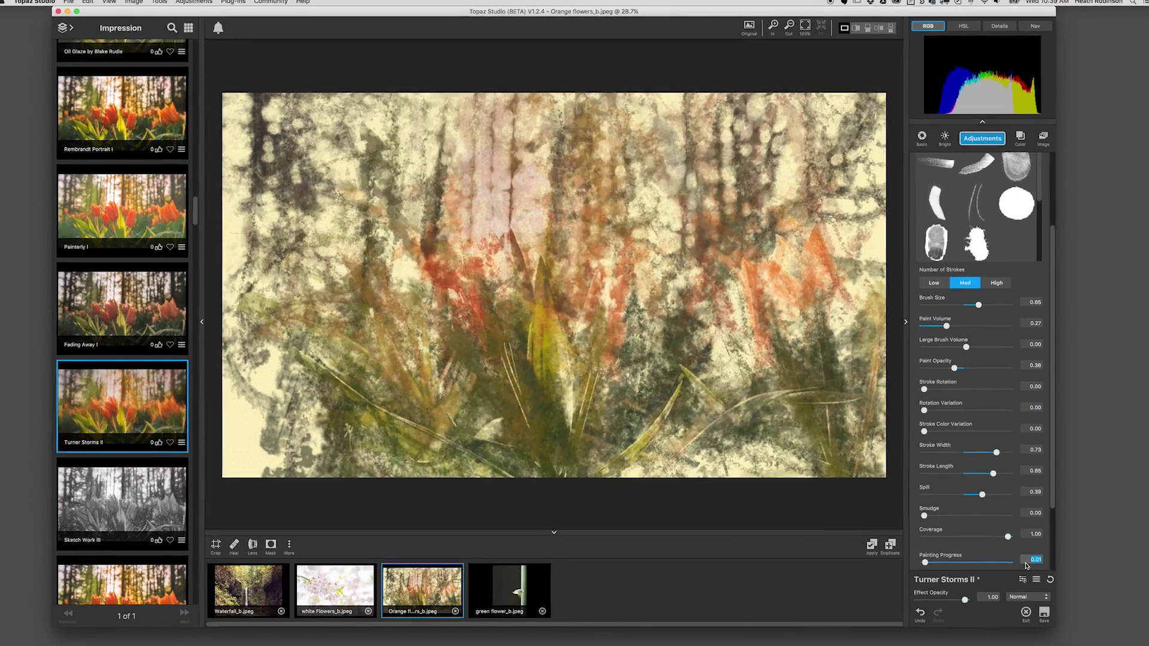
pyautogui.press('Up')
pyautogui.press('Up')
pyautogui.press('Up')
pyautogui.press('Up')
pyautogui.press('Up')
pyautogui.press('Up')
pyautogui.press('Up')
pyautogui.press('Up')
pyautogui.press('Up')
pyautogui.press('Up')
pyautogui.press('Up')
pyautogui.press('Up')
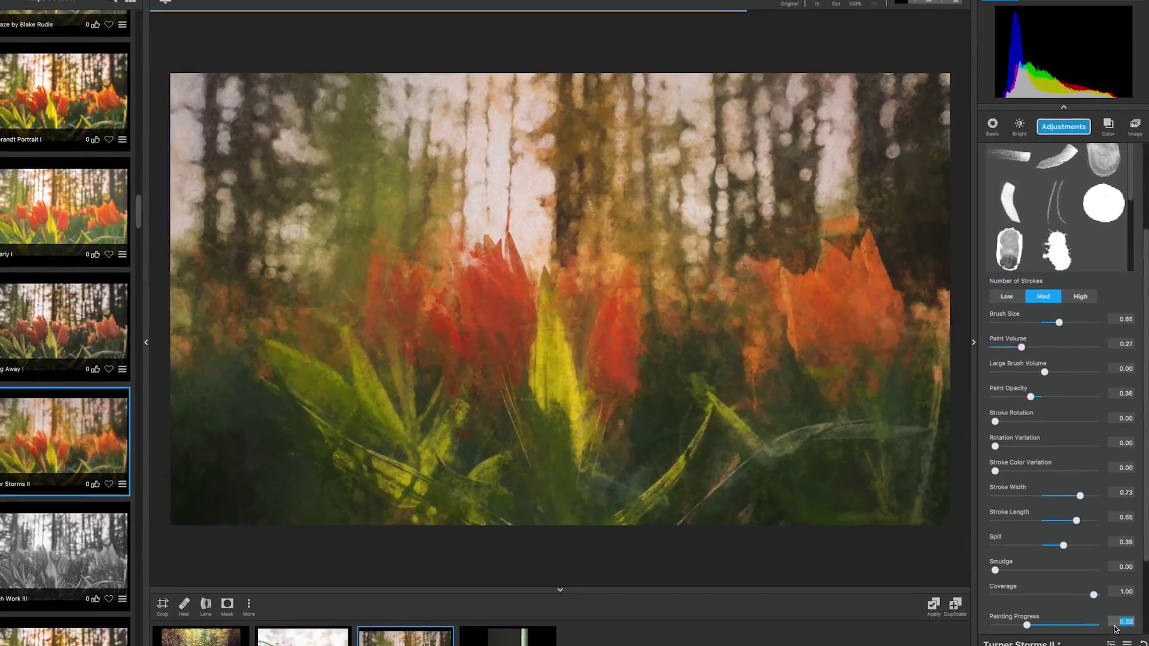
pyautogui.press('Up')
pyautogui.press('Up')
pyautogui.press('Up')
pyautogui.press('Up')
pyautogui.press('Up')
pyautogui.press('Up')
pyautogui.press('Up')
pyautogui.press('Up')
pyautogui.press('Up')
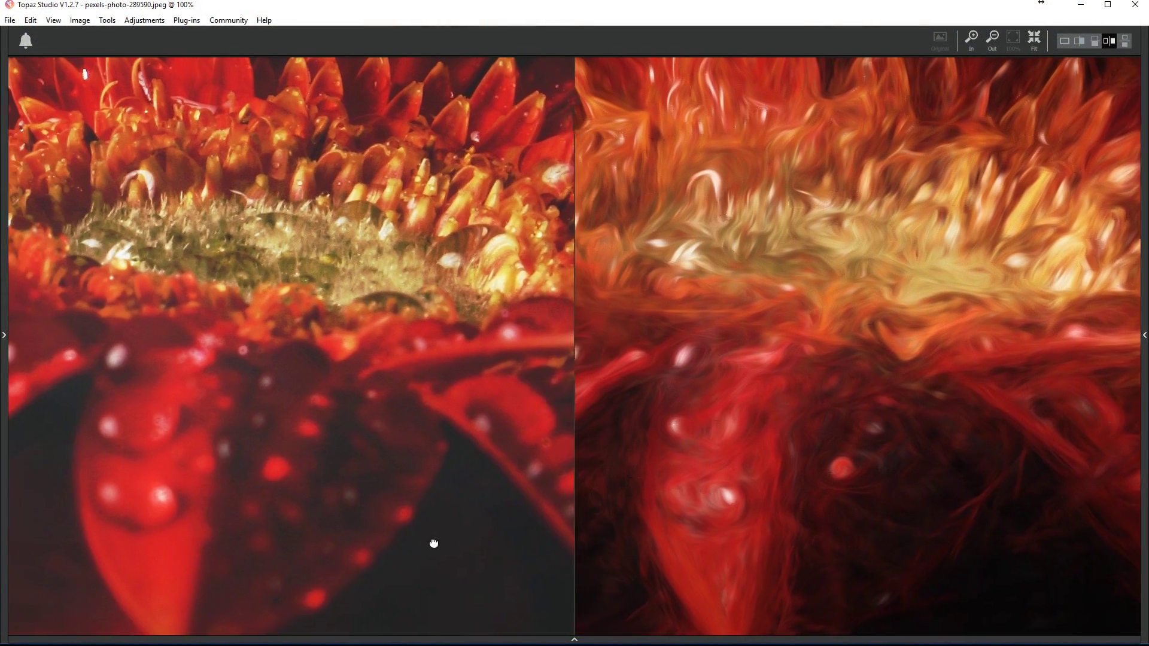
# Pan the before/after split views across the red flower and autumn tree images
pyautogui.moveTo(434, 544)
pyautogui.mouseDown()
pyautogui.moveTo(629, 562)
pyautogui.moveTo(943, 554)
pyautogui.moveTo(1066, 585)
pyautogui.mouseUp()
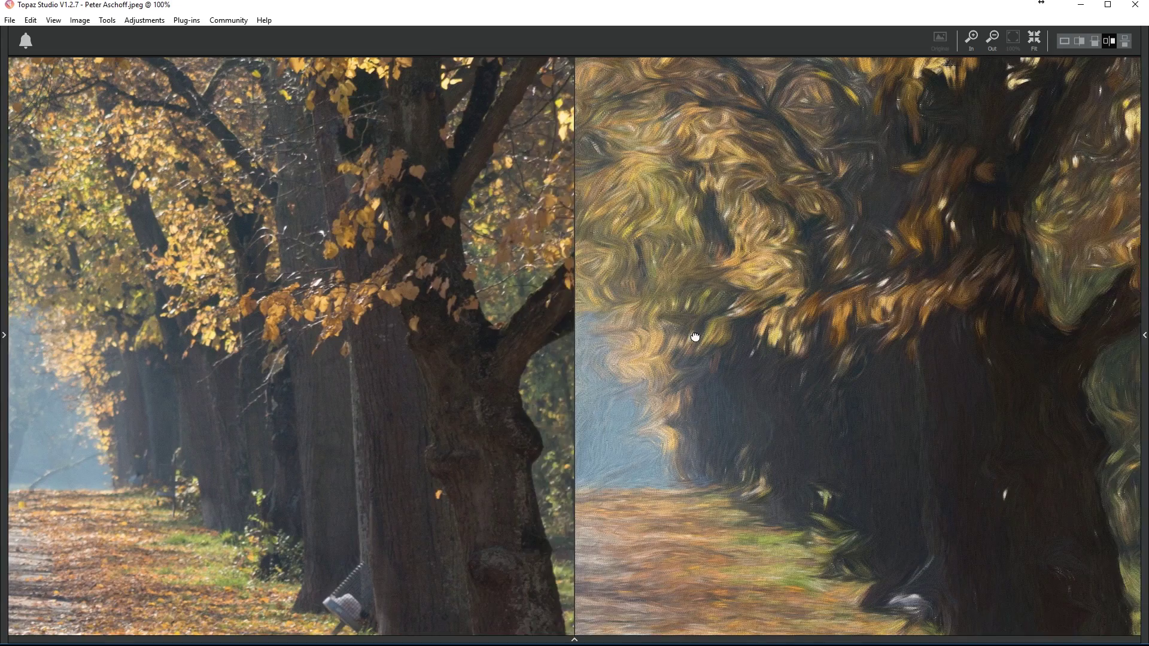
pyautogui.moveTo(347, 602); pyautogui.dragTo(552, 615)
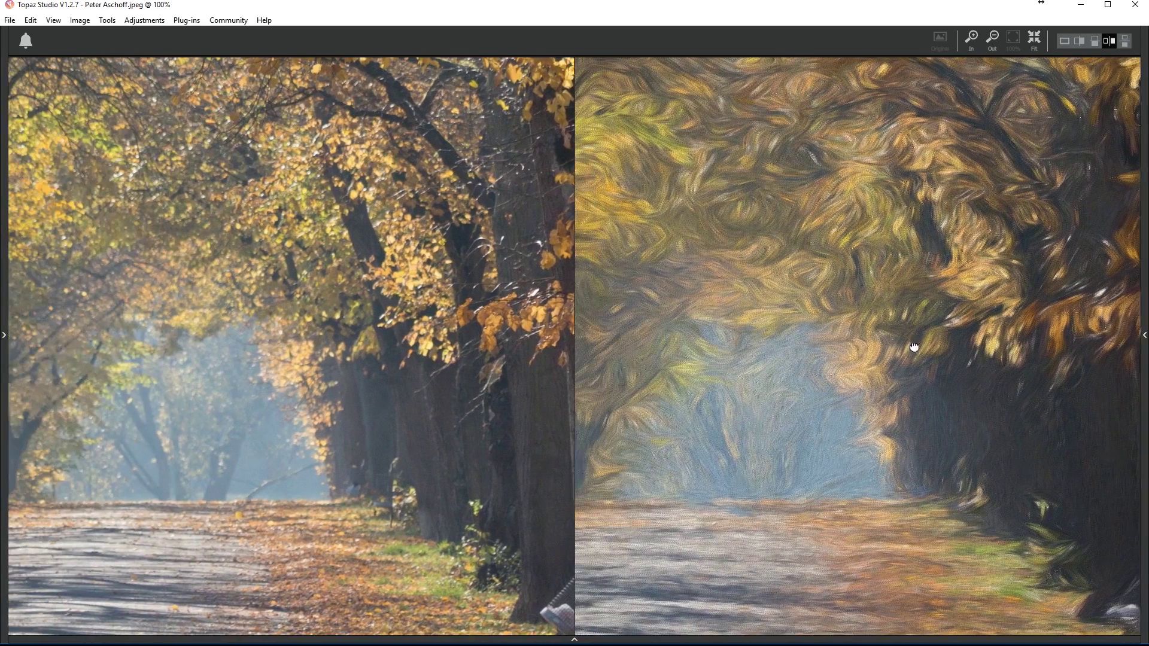
pyautogui.moveTo(996, 343); pyautogui.dragTo(1089, 325)
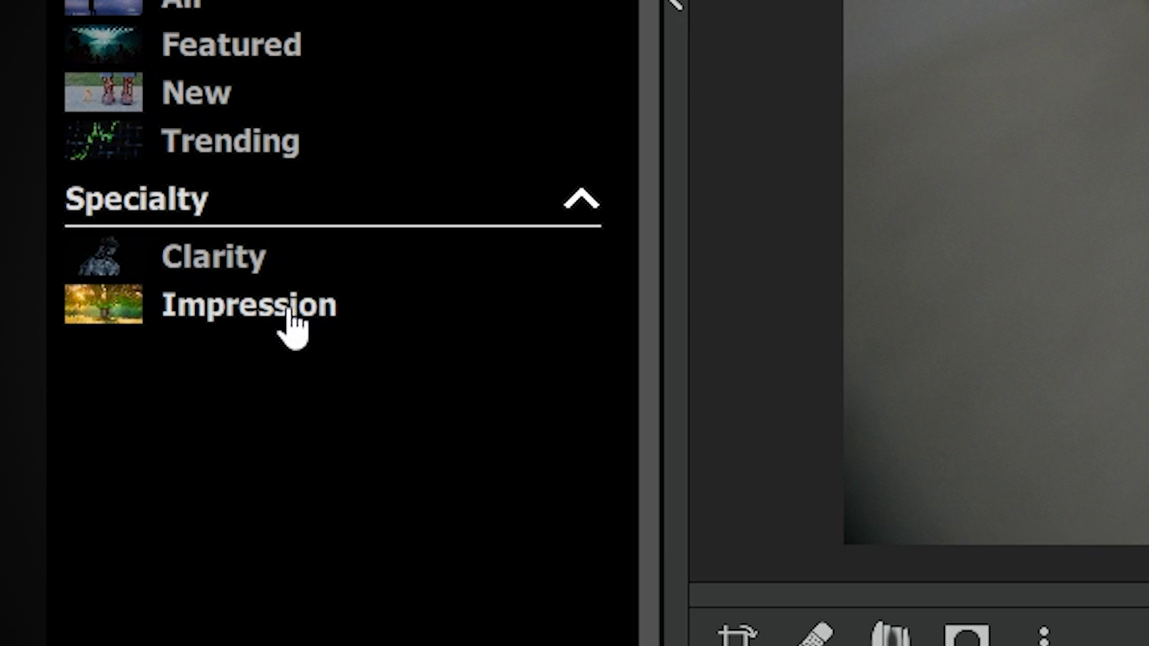
# Browse the Impression presets and reset the dog photo to its original look
pyautogui.click(291, 312)
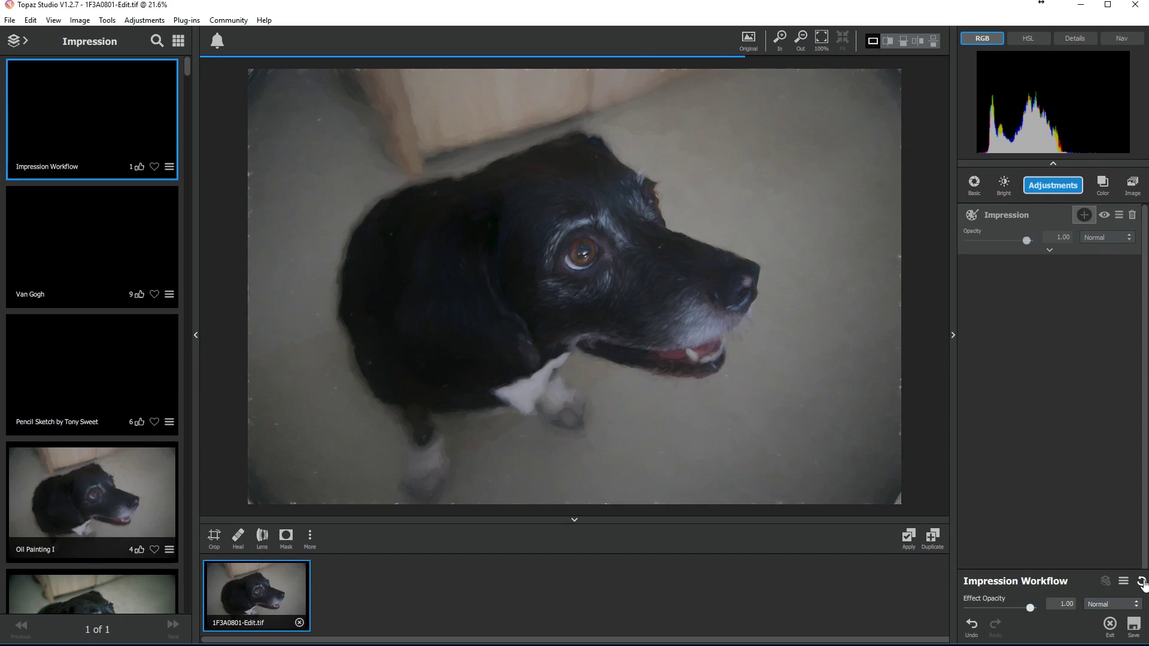
pyautogui.click(1142, 582)
pyautogui.click(14, 41)
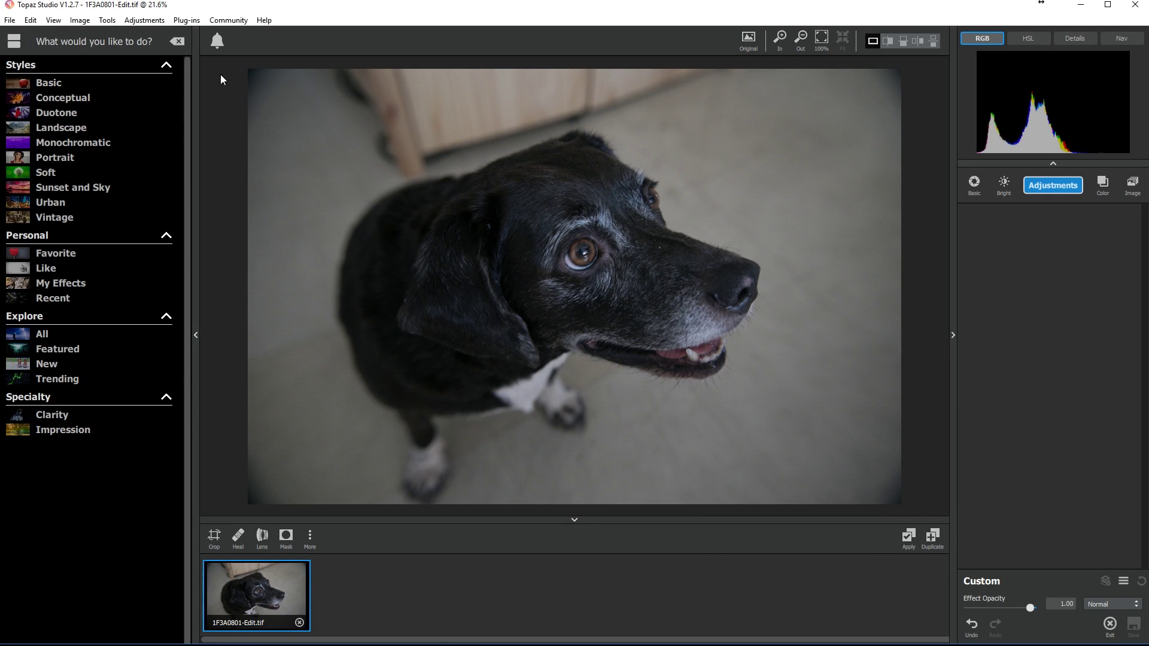
pyautogui.click(144, 20)
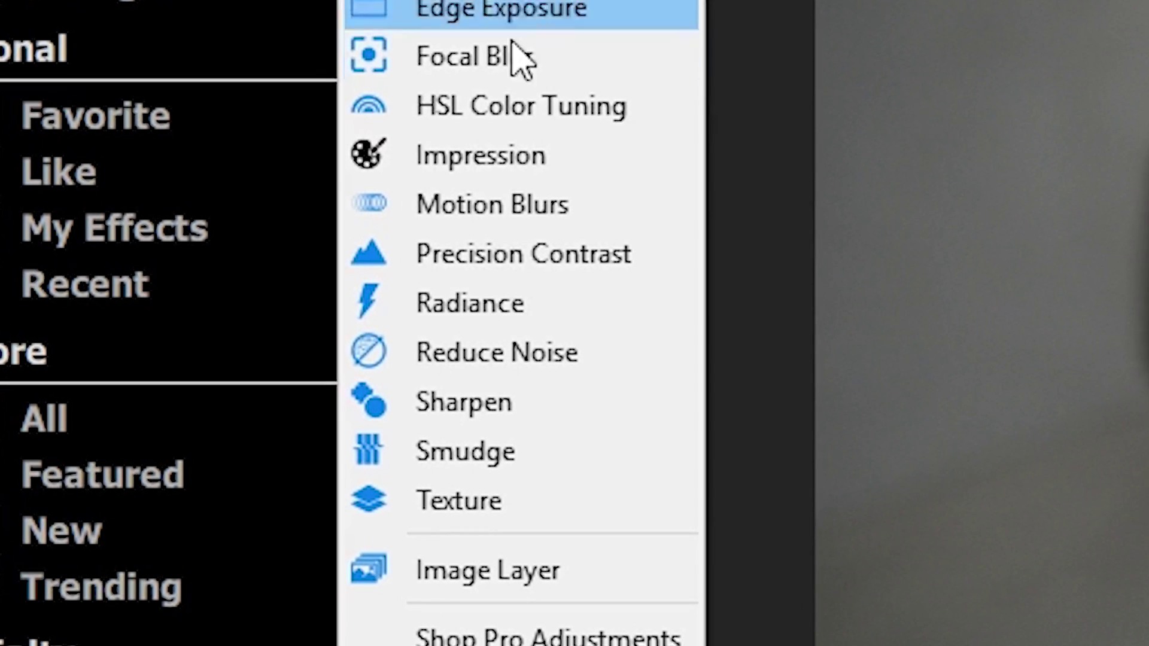
pyautogui.click(508, 160)
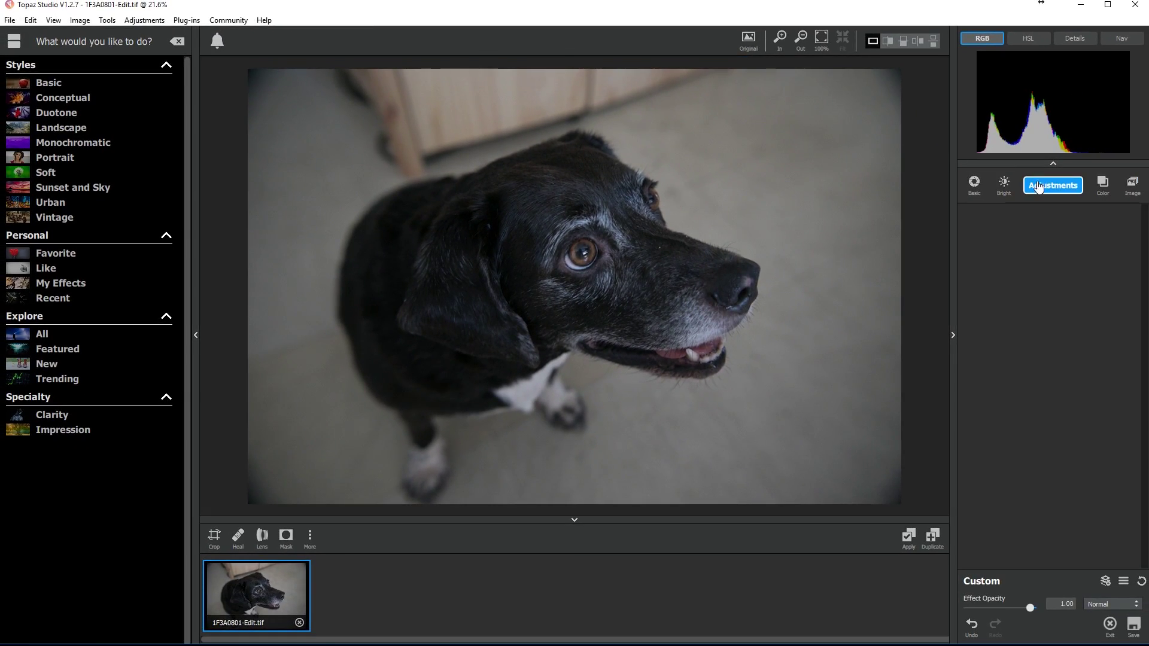
# Give the dog photo Impression with the third stroke style, then launch Impression on the cat from Photoshop
pyautogui.click(1039, 187)
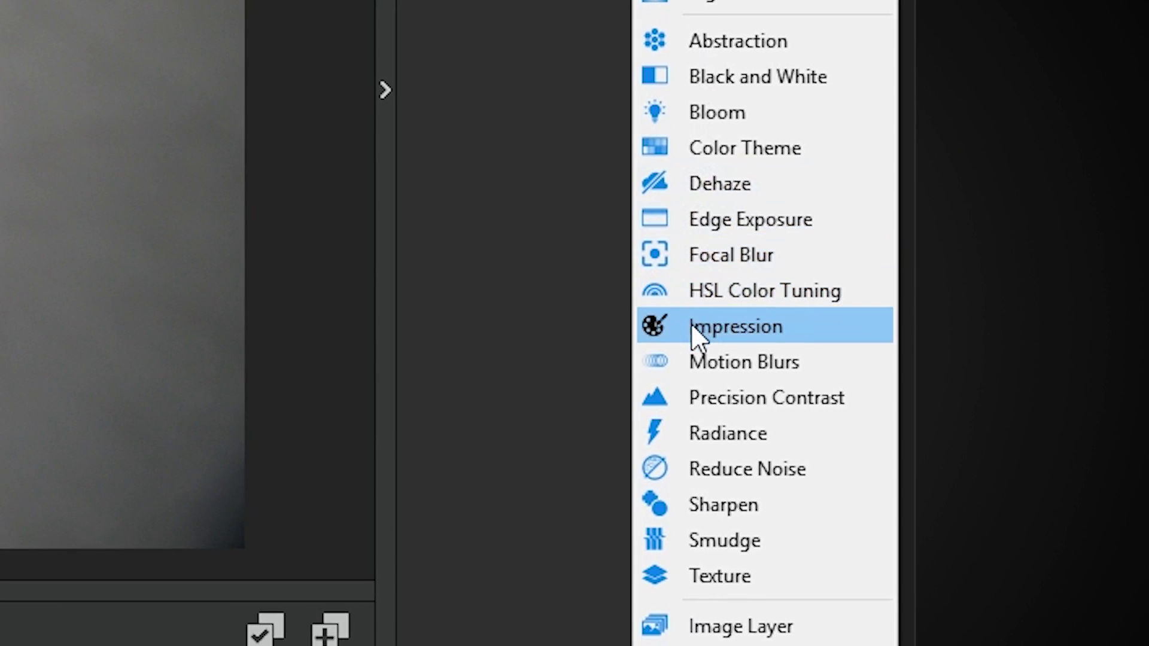
pyautogui.click(691, 322)
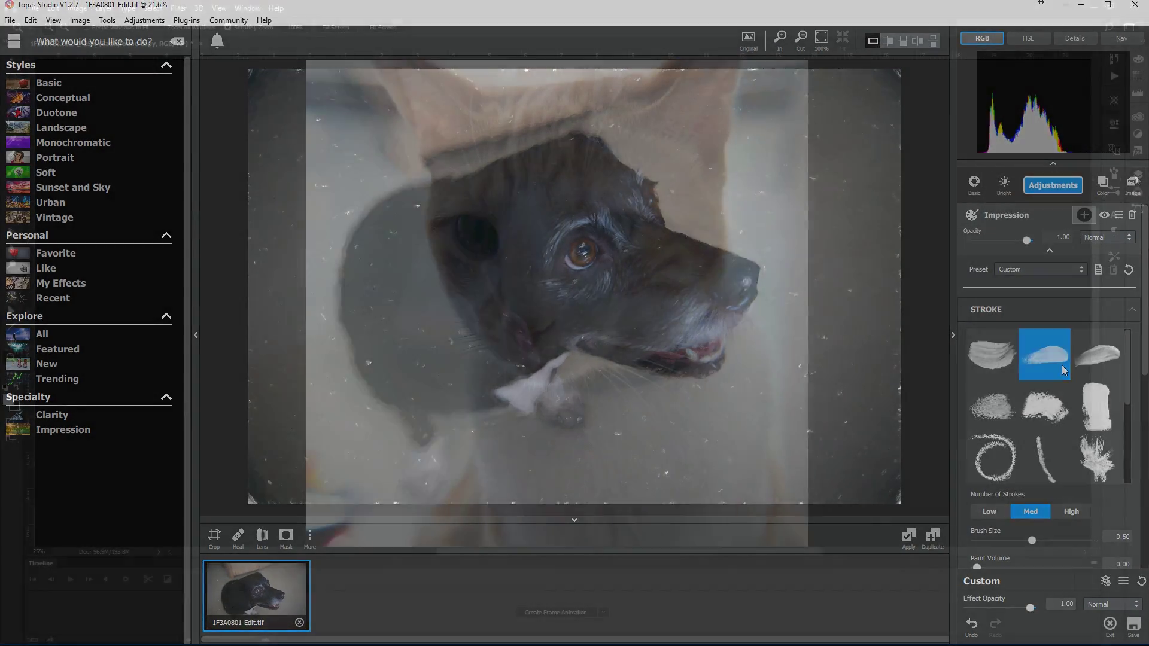
pyautogui.click(1099, 364)
pyautogui.click(178, 8)
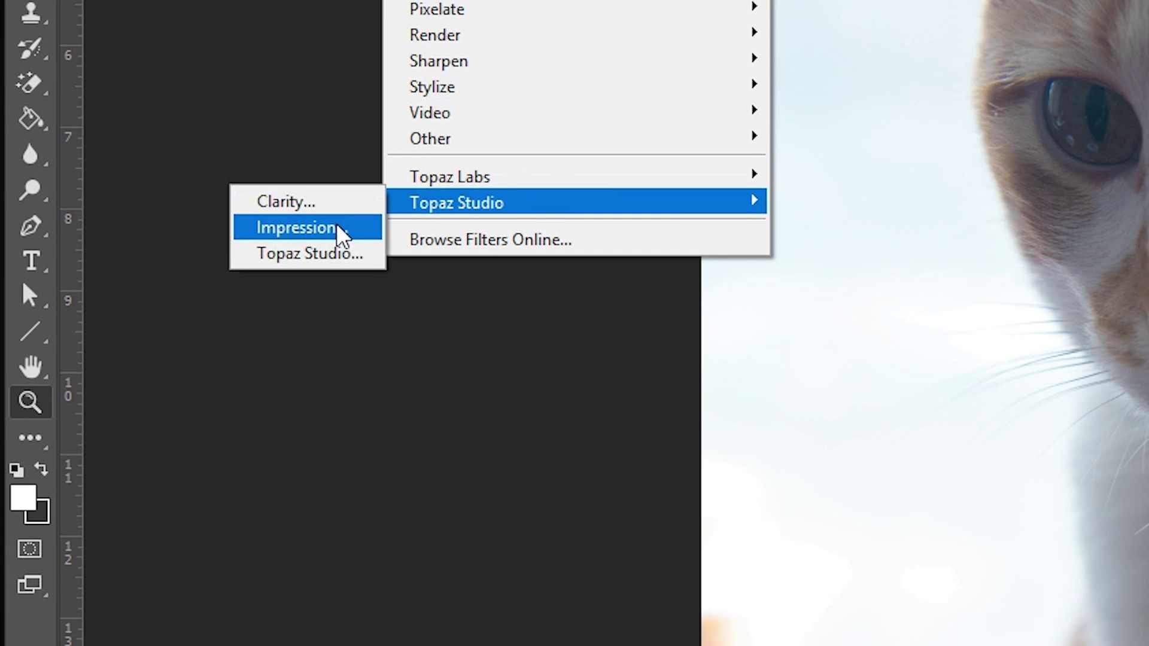
pyautogui.click(342, 236)
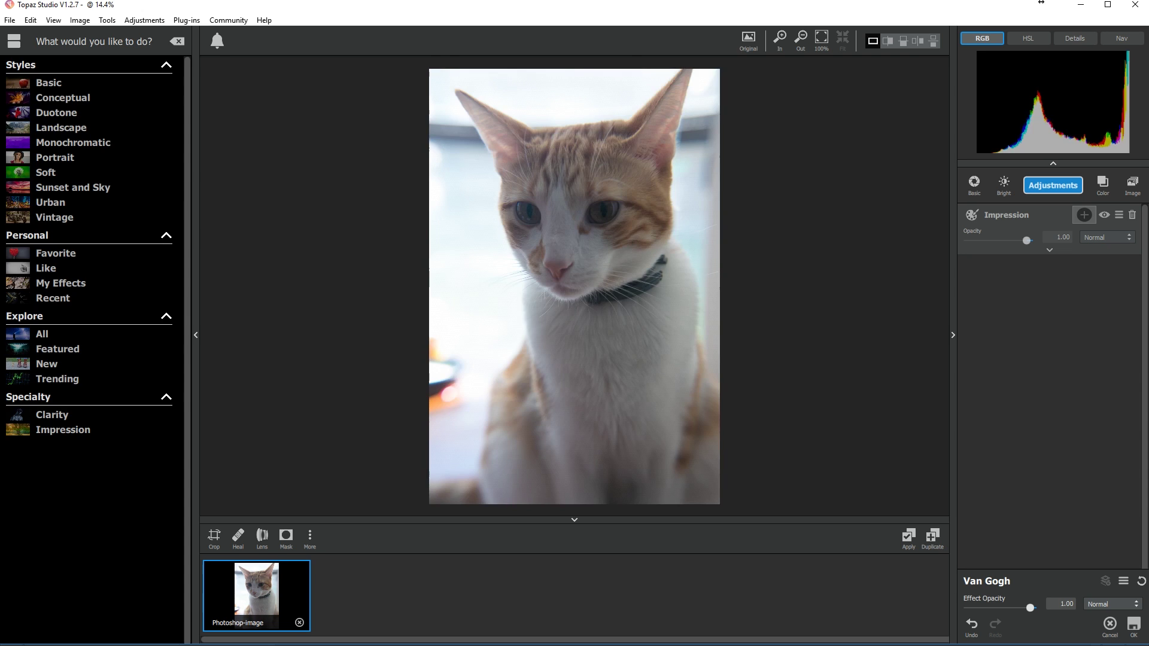
# Expand the Impression settings panel for the cat photo
pyautogui.click(1050, 250)
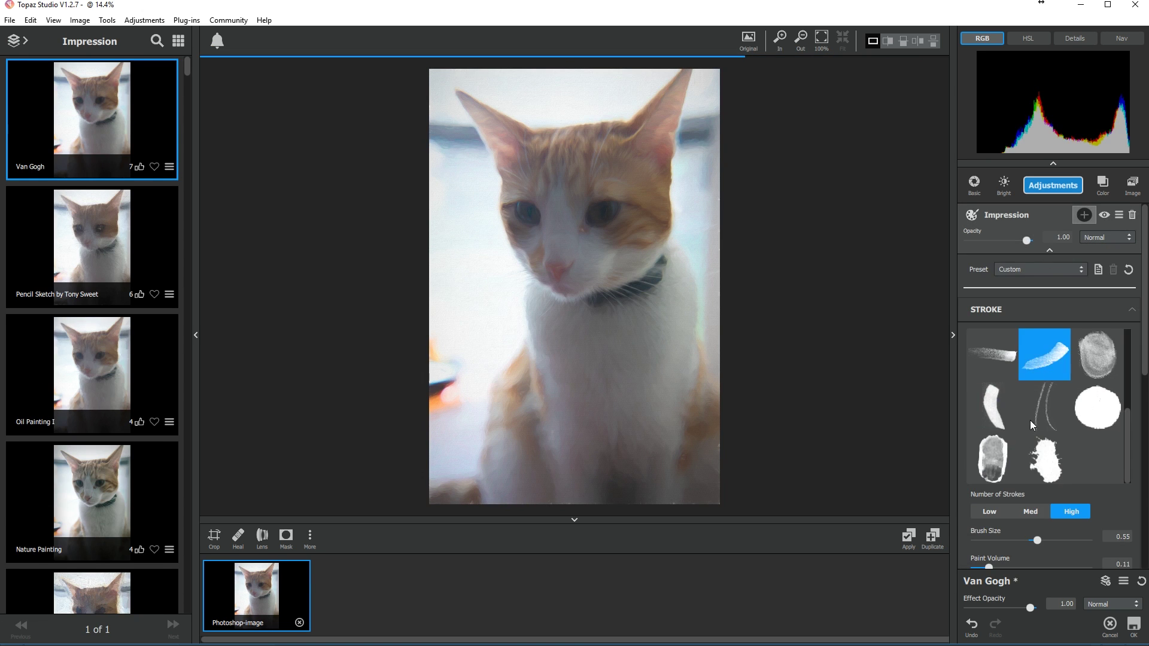